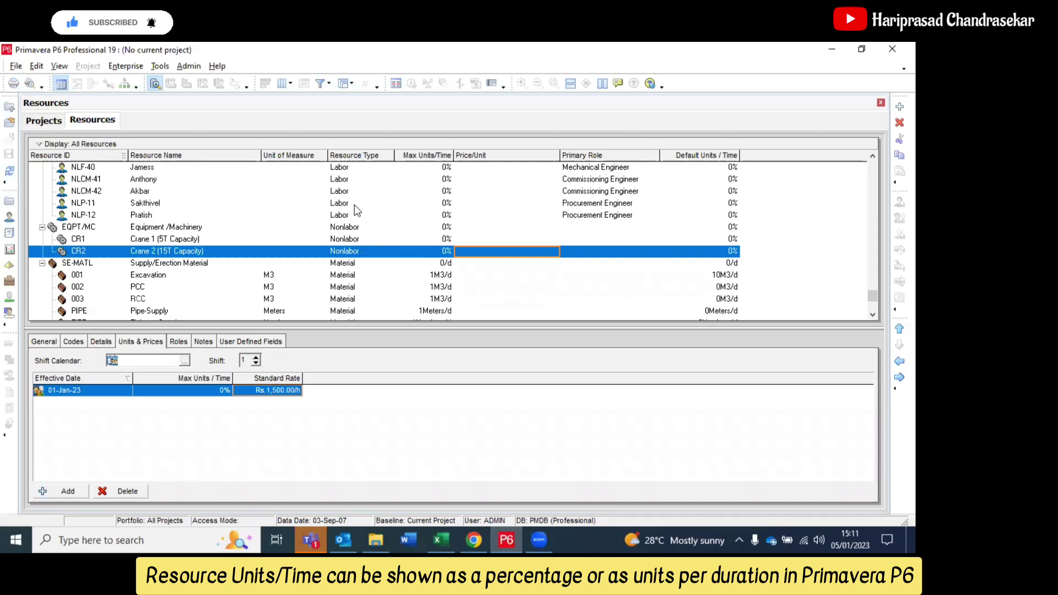
Select resource NLF-35 in the Resources grid to view its rates.
scroll(353, 226, "up", 2)
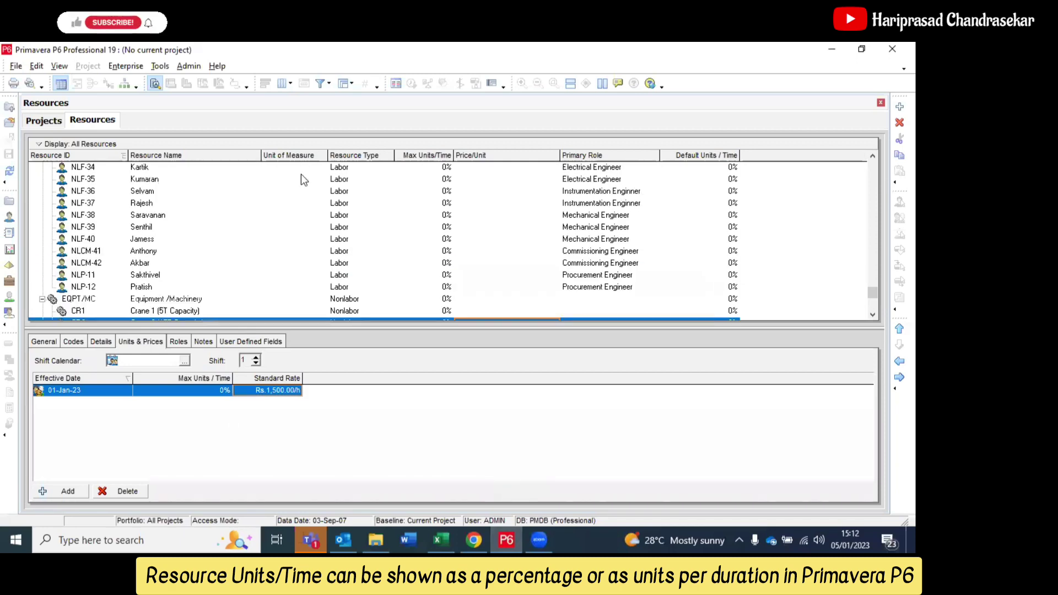
left_click(440, 181)
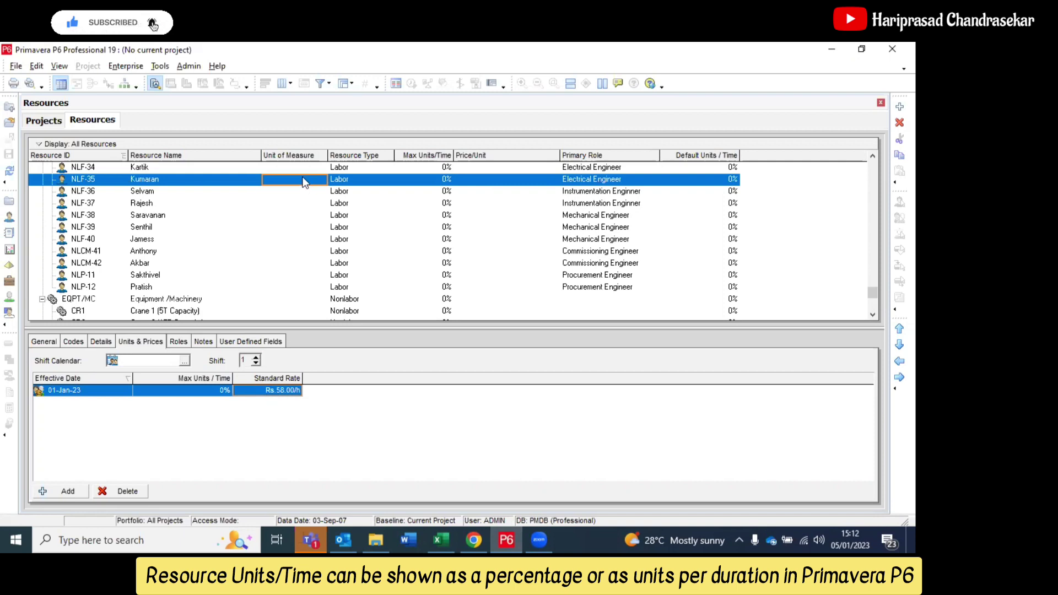
scroll(306, 198, "down", 1)
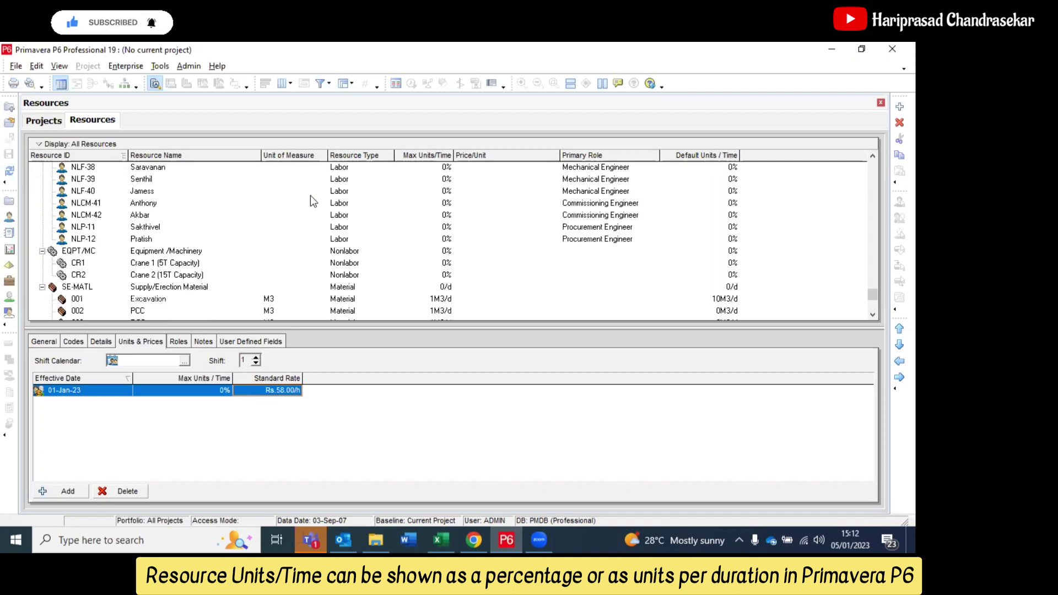
scroll(310, 196, "up", 2)
left_click(310, 195)
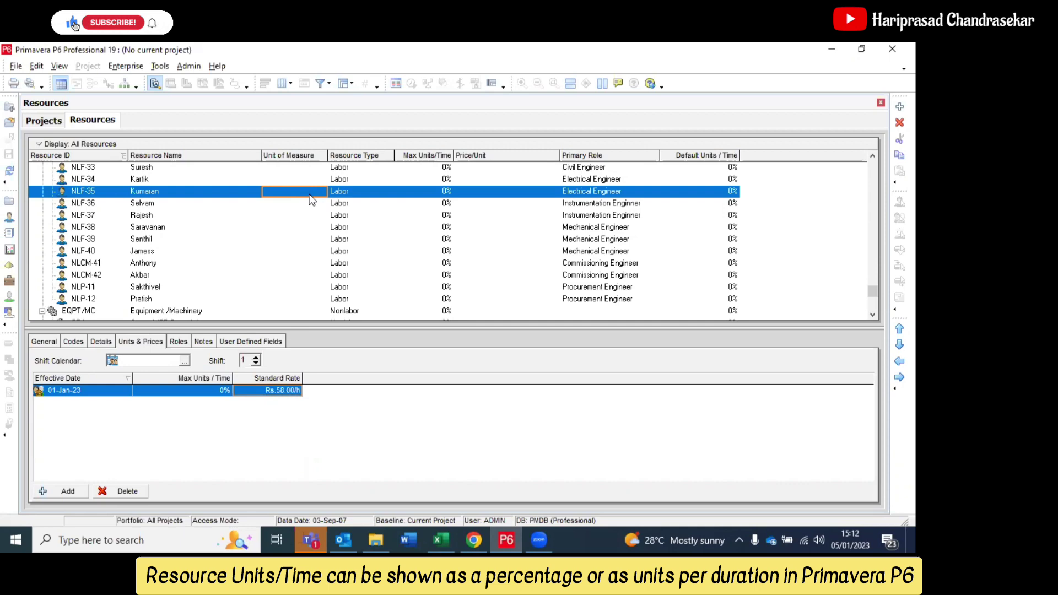
Scroll up and down the Resources grid to browse the design engineers.
scroll(308, 206, "down", 3)
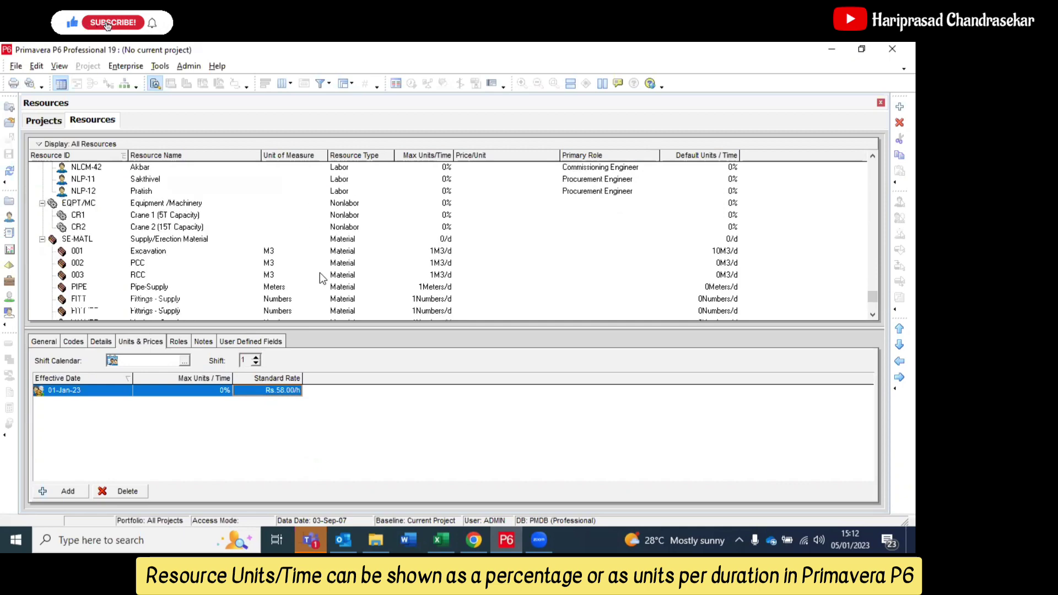
scroll(320, 272, "down", 1)
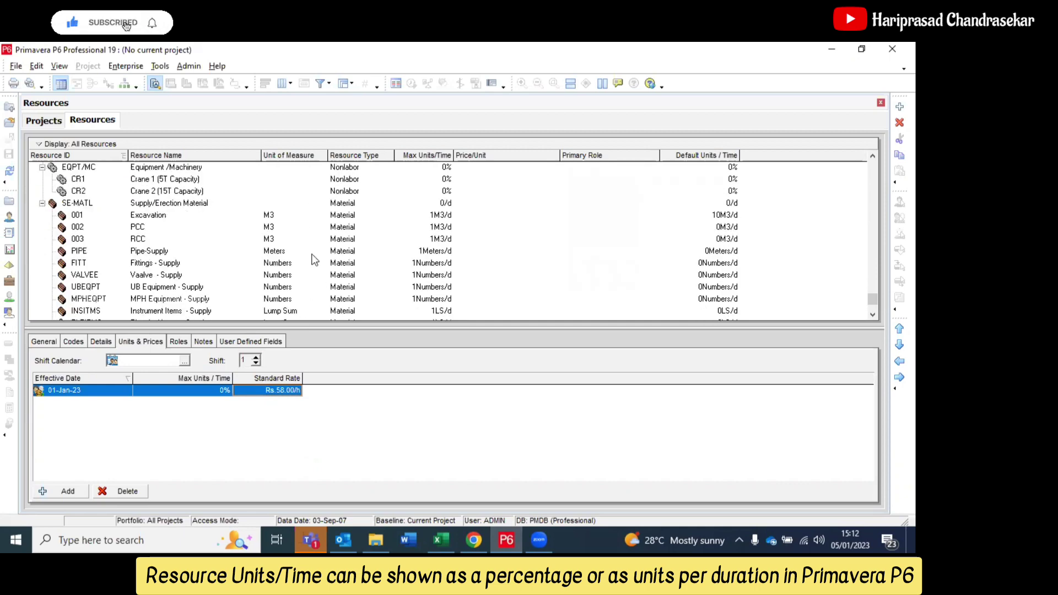
scroll(314, 259, "down", 2)
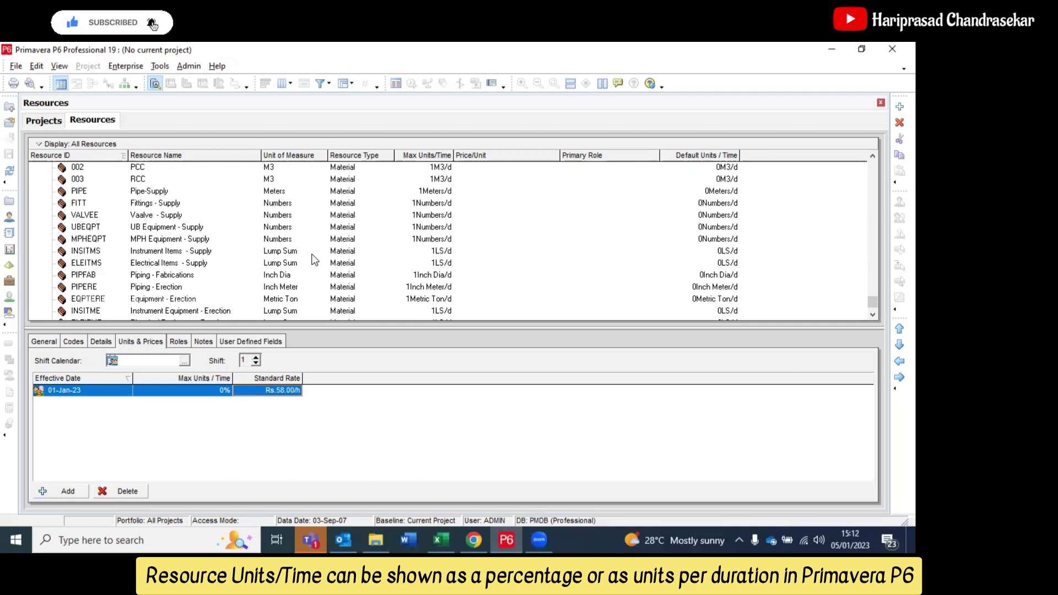
scroll(314, 259, "up", 1)
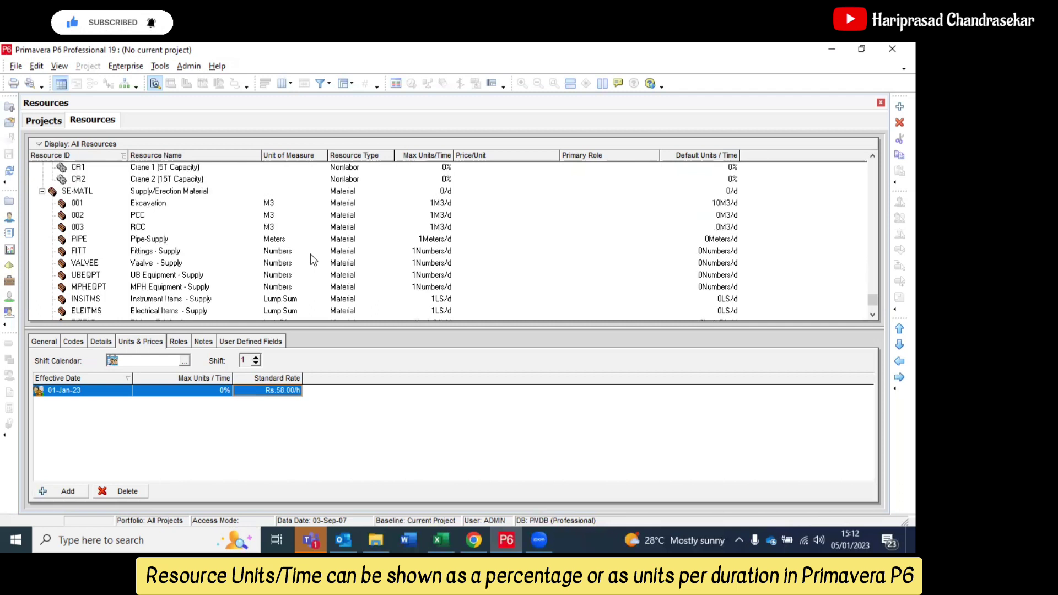
scroll(311, 260, "down", 1)
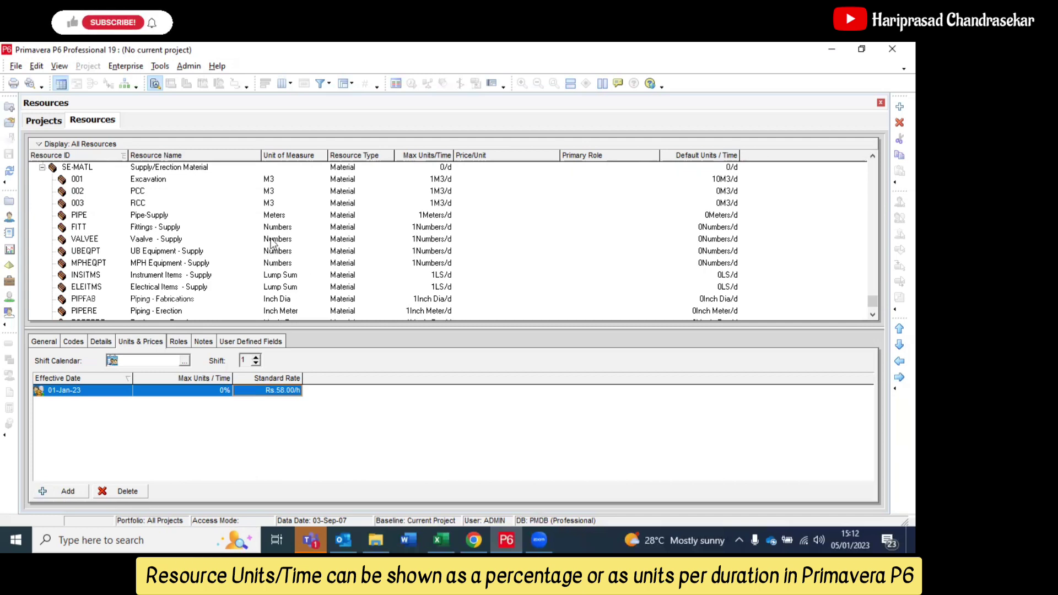
scroll(273, 245, "down", 1)
scroll(278, 248, "up", 3)
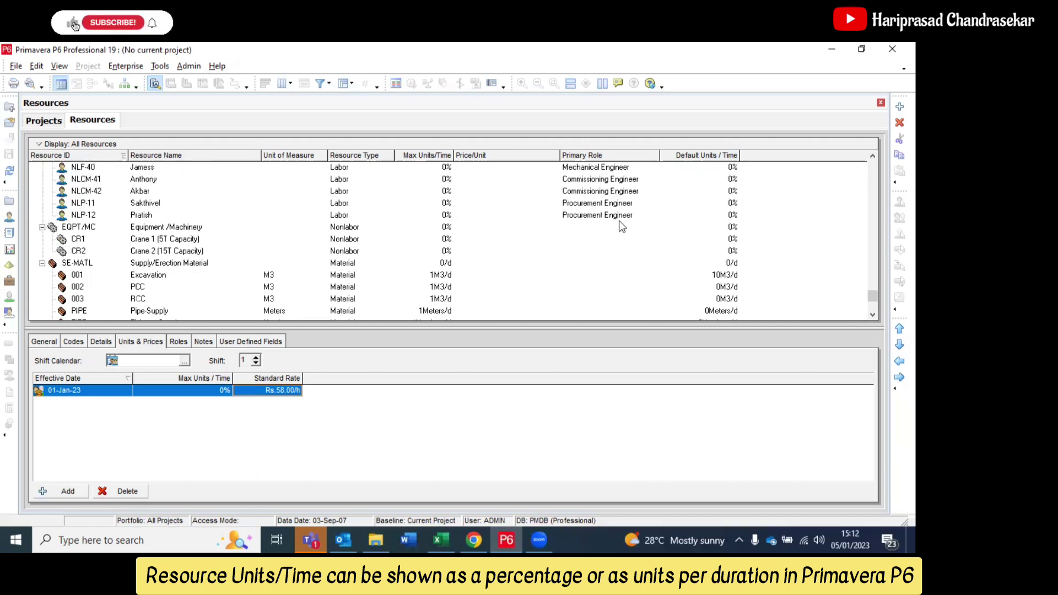
scroll(617, 209, "up", 3)
scroll(600, 251, "up", 1)
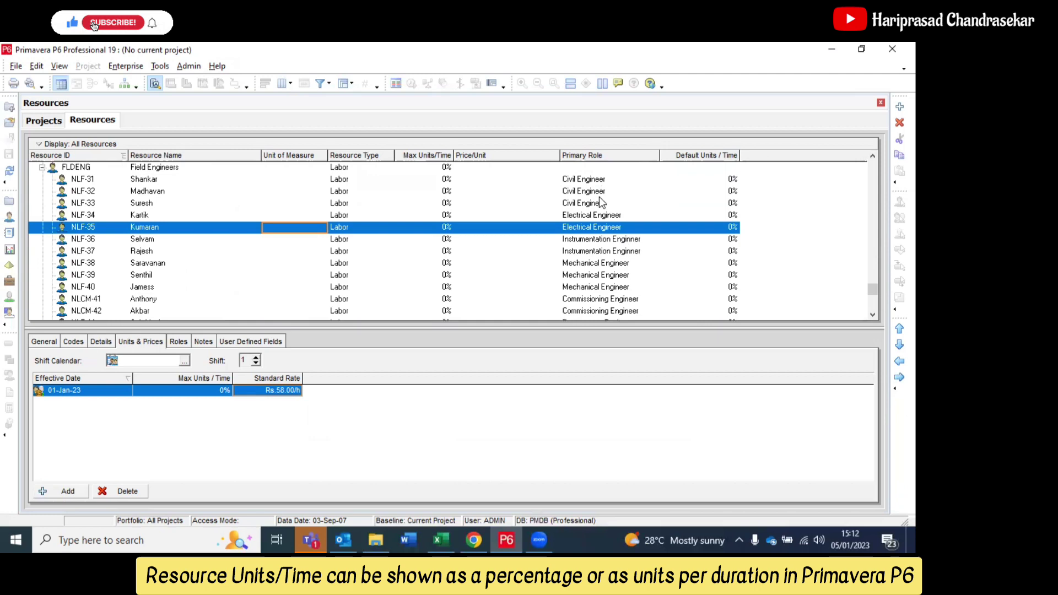
scroll(603, 206, "up", 1)
scroll(608, 215, "up", 2)
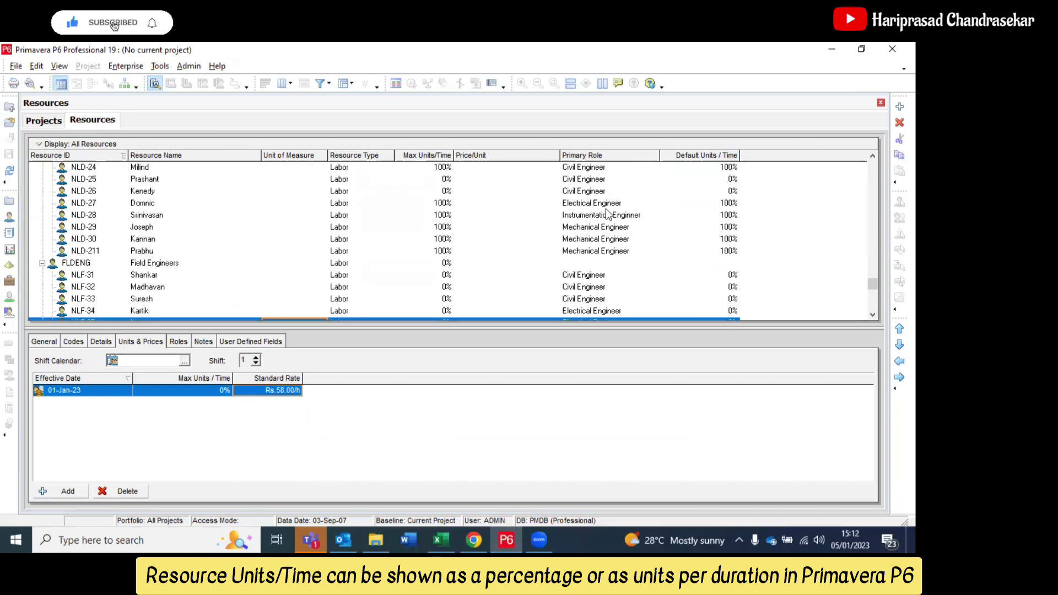
scroll(579, 209, "down", 1)
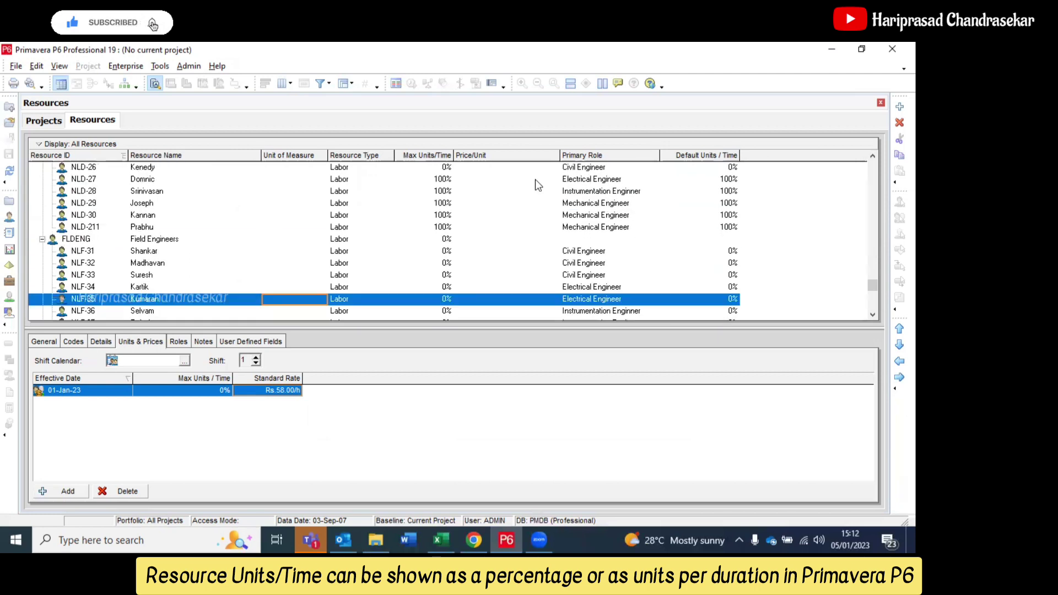
scroll(535, 180, "up", 2)
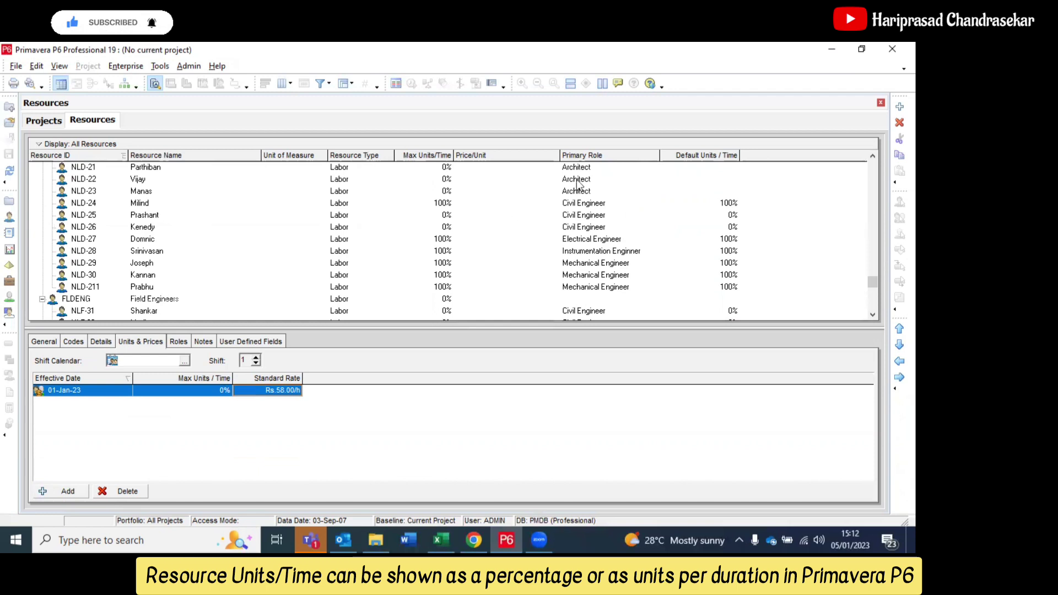
scroll(577, 182, "up", 1)
scroll(576, 181, "down", 2)
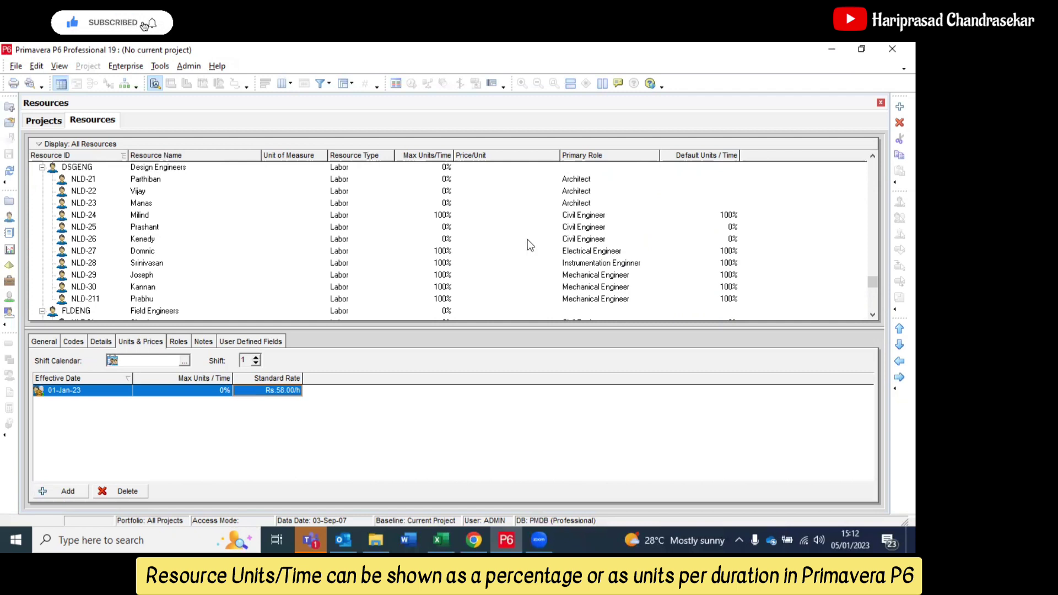
scroll(527, 245, "up", 1)
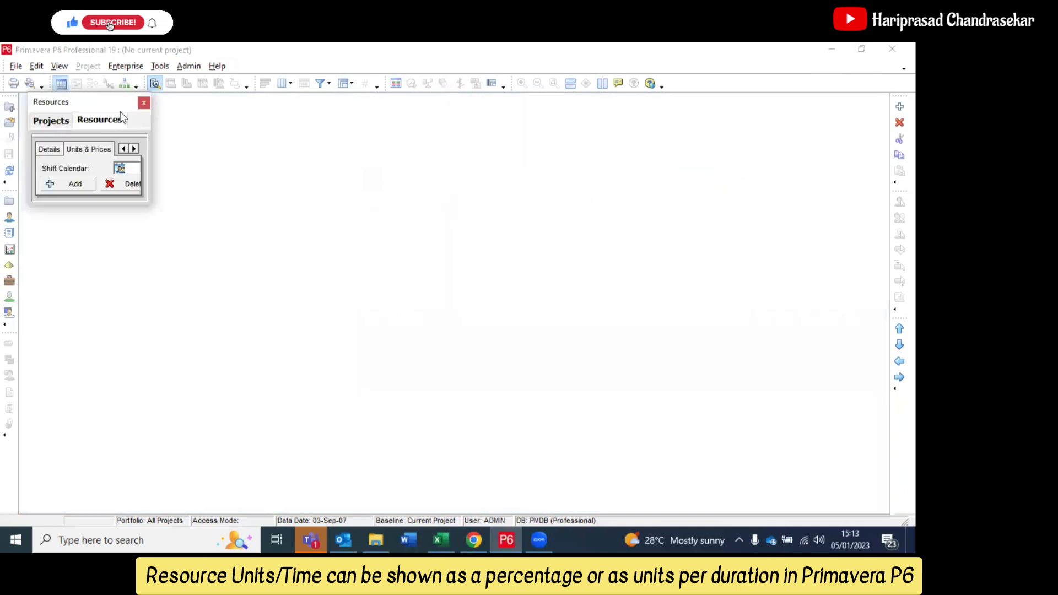
Reveal the resource's further detail sections, then close the floating Resources window with Escape.
left_click(133, 149)
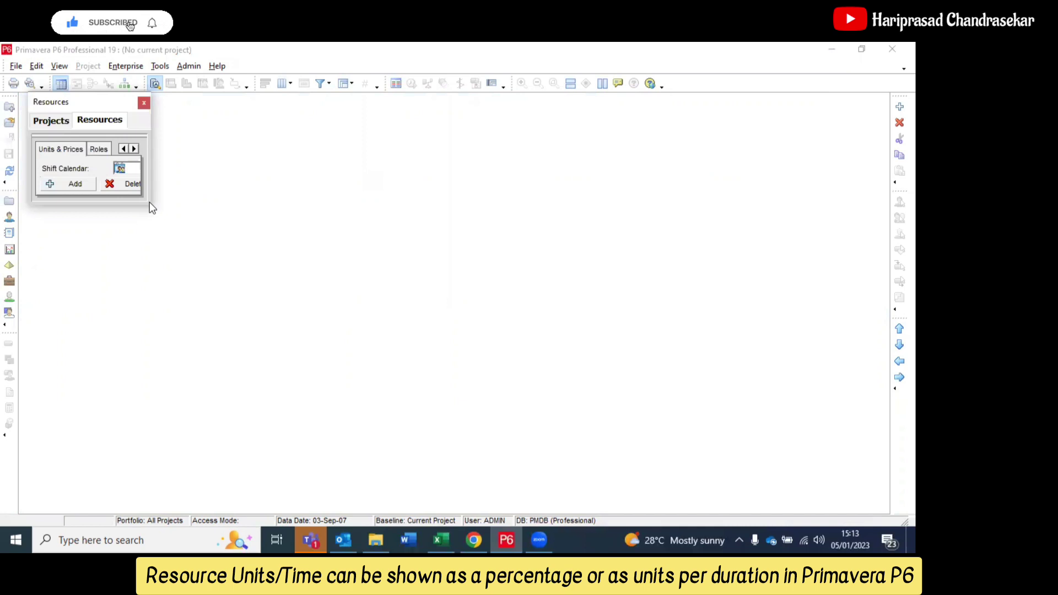
key("Escape")
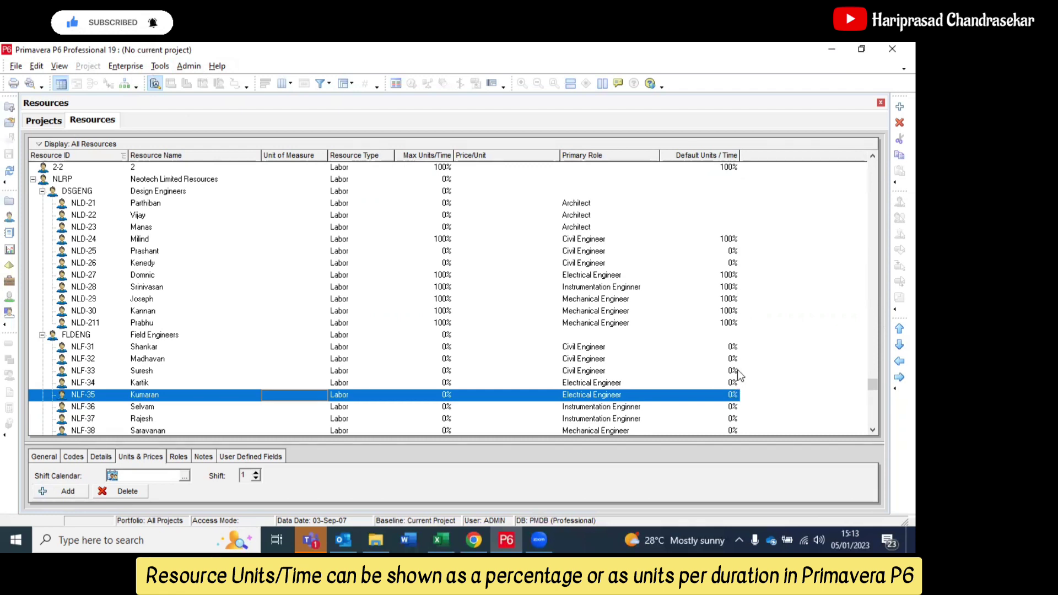
left_click(732, 276)
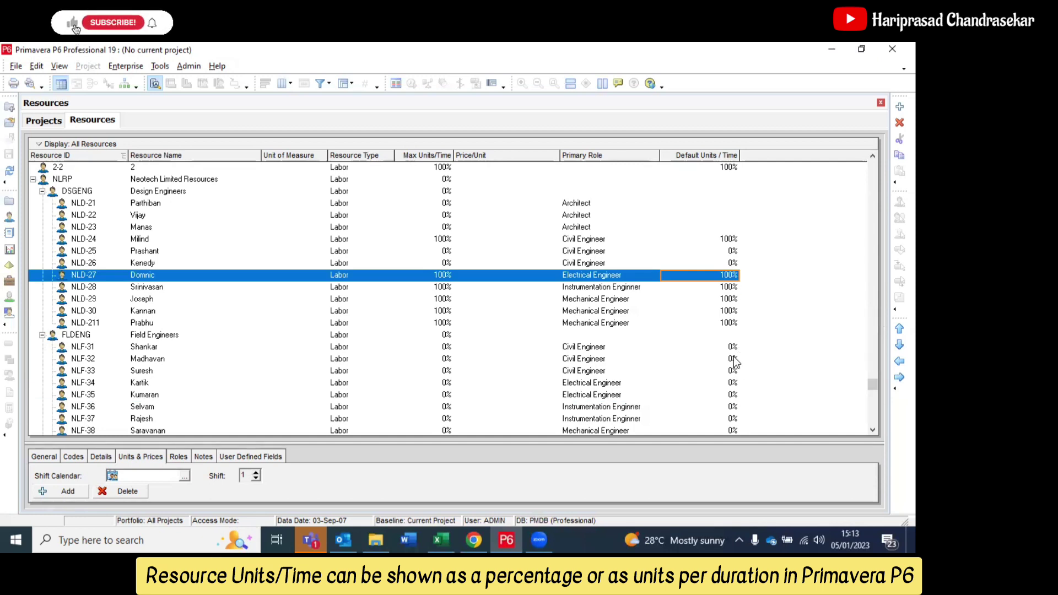
left_click(732, 273)
left_click(756, 264)
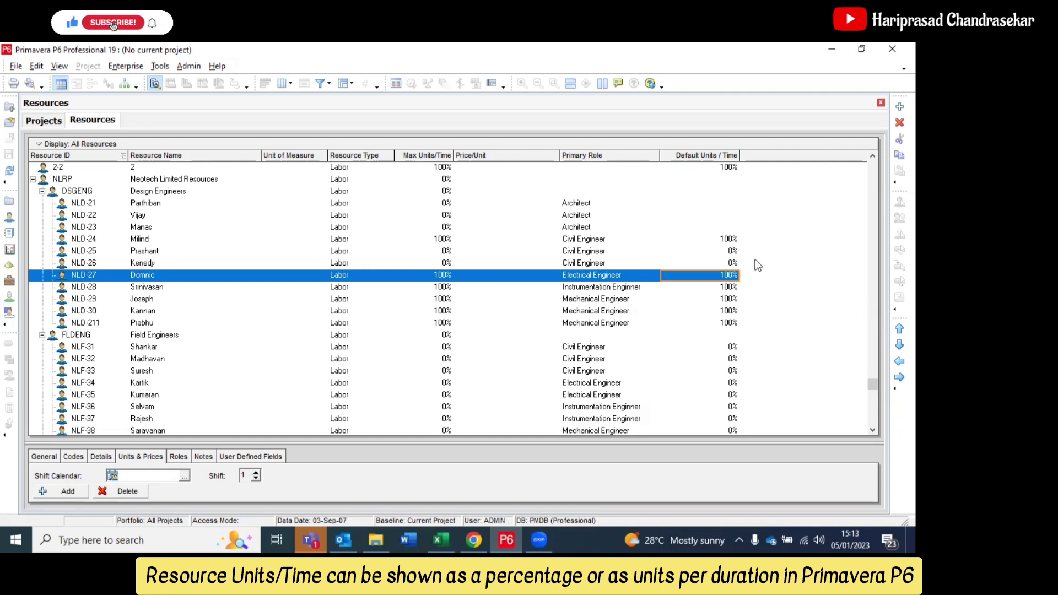
left_click(732, 239)
left_click(732, 241)
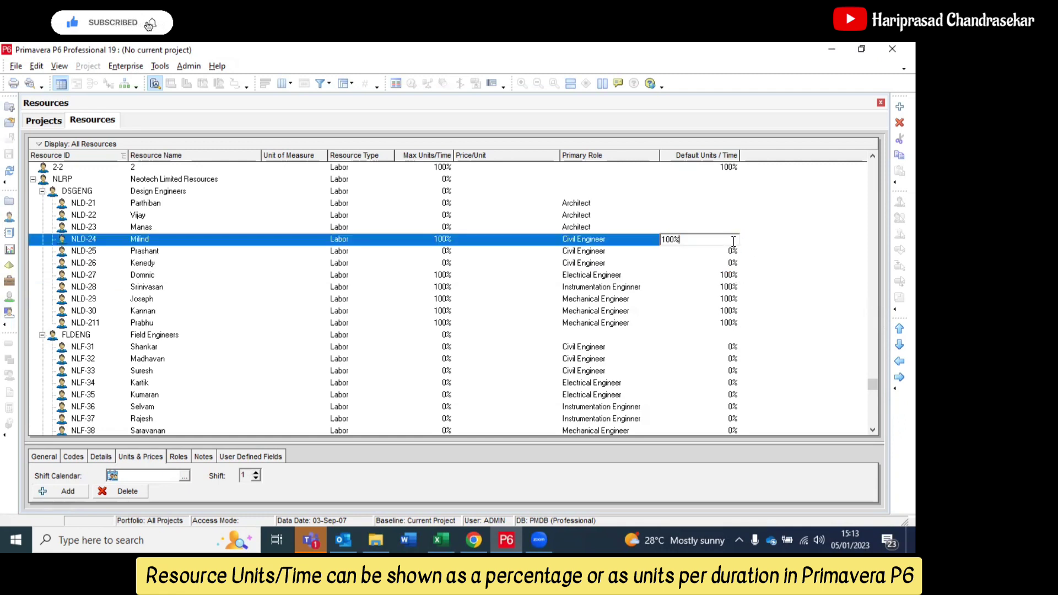
left_click(734, 274)
left_click(732, 299)
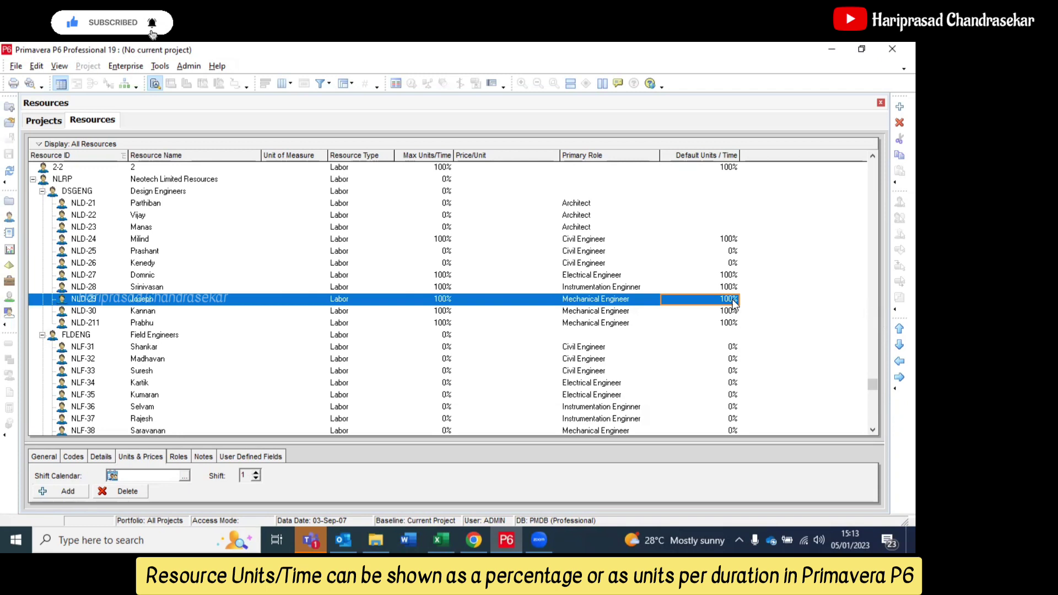
left_click(737, 286)
left_click(735, 275)
left_click(736, 275)
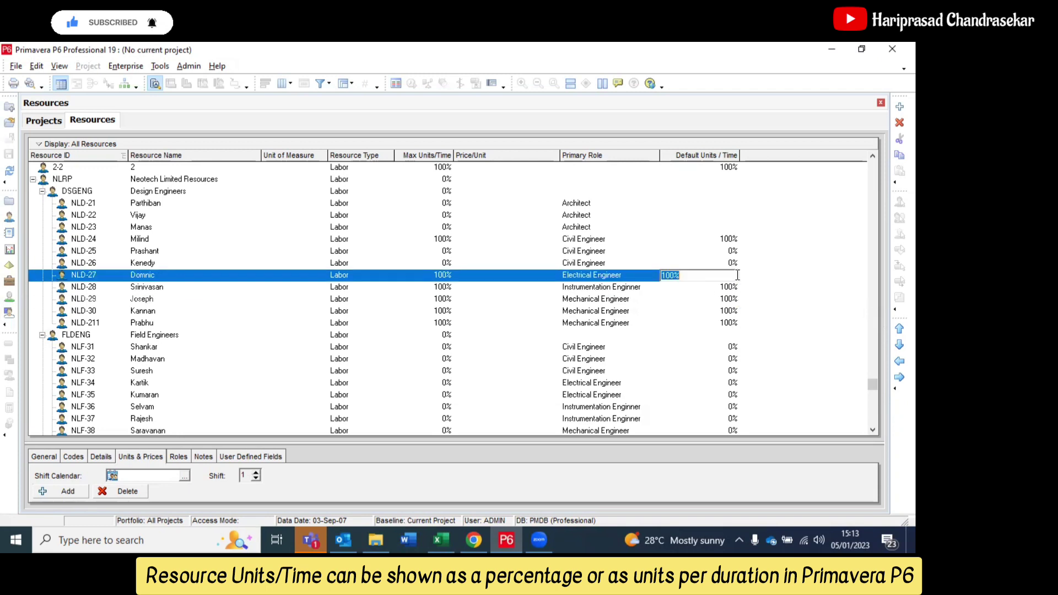
left_click(735, 287)
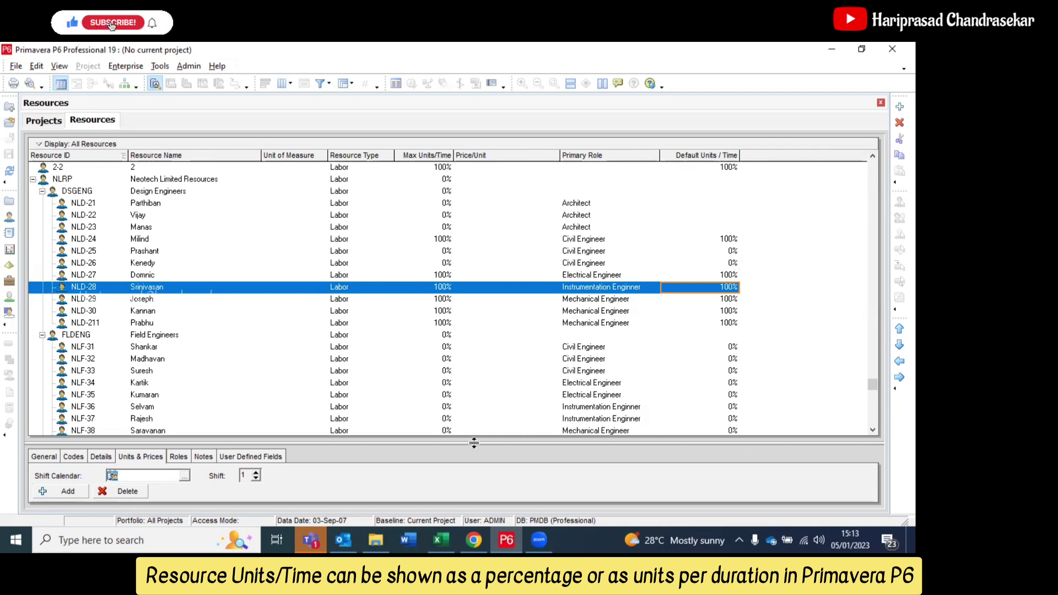
left_click_drag(474, 442, 472, 351)
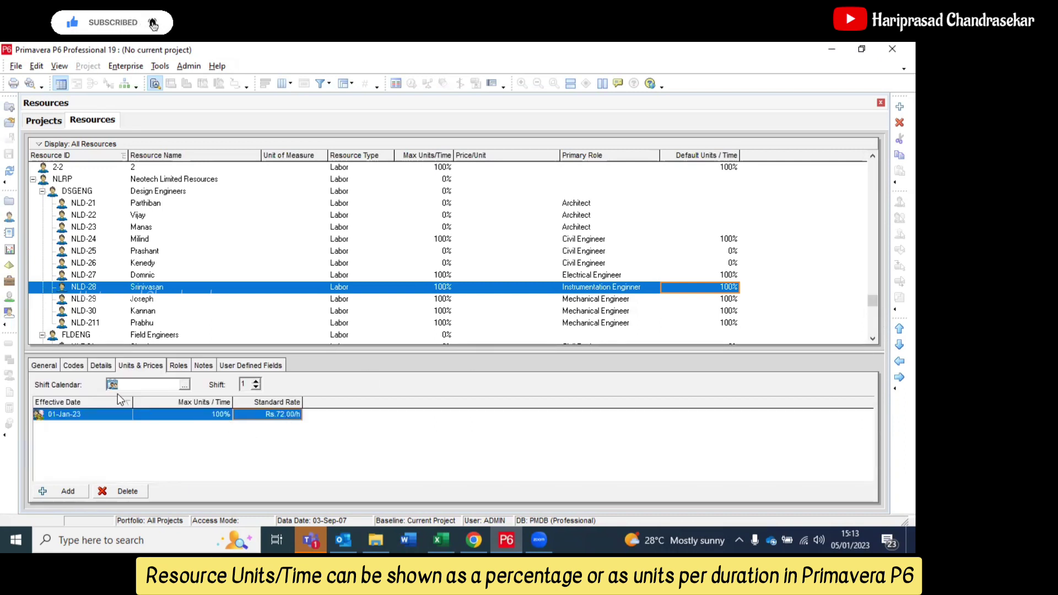
left_click(211, 417)
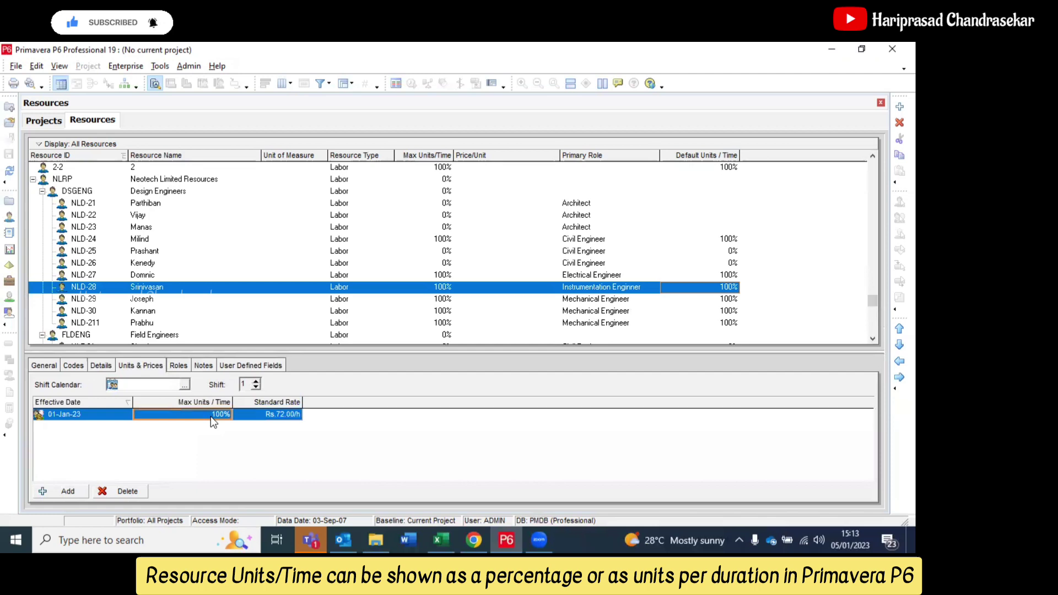
left_click(210, 416)
left_click(187, 463)
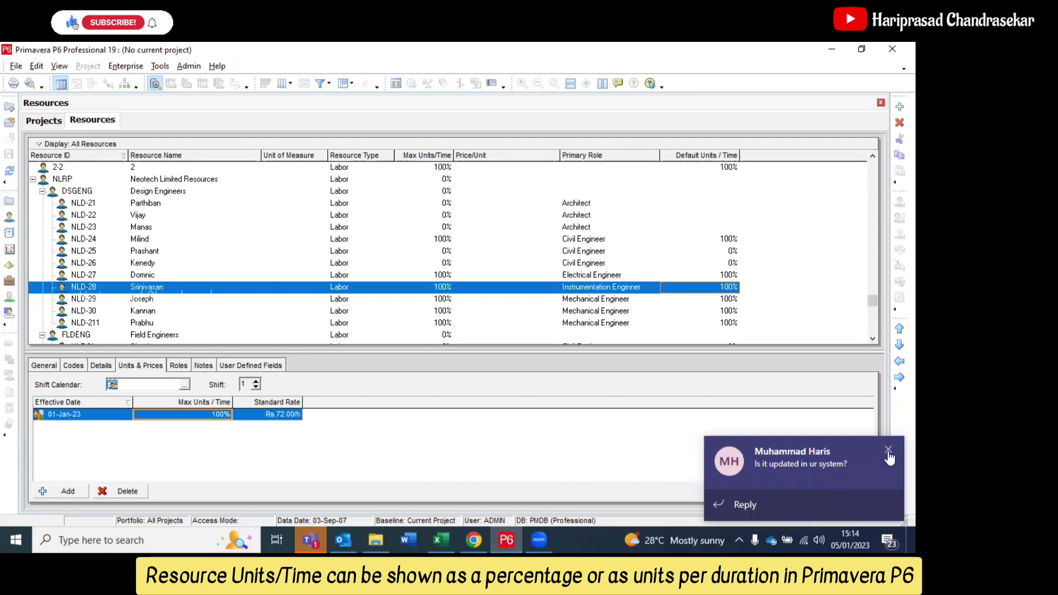
left_click(886, 450)
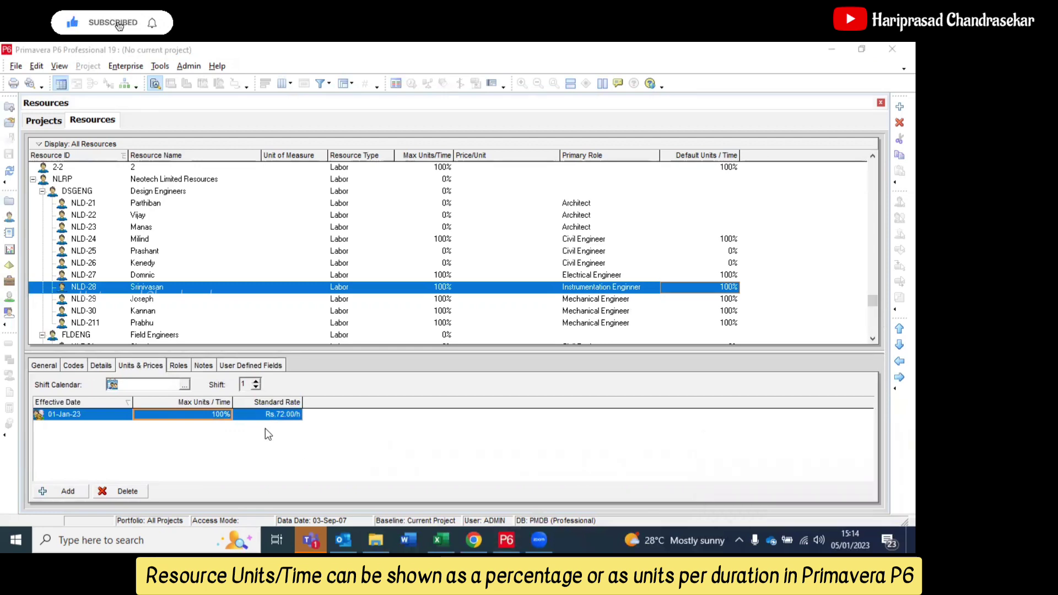
In User Preferences' Time Units, choose 'Show as units/duration (4h/d)' and apply it.
left_click(194, 66)
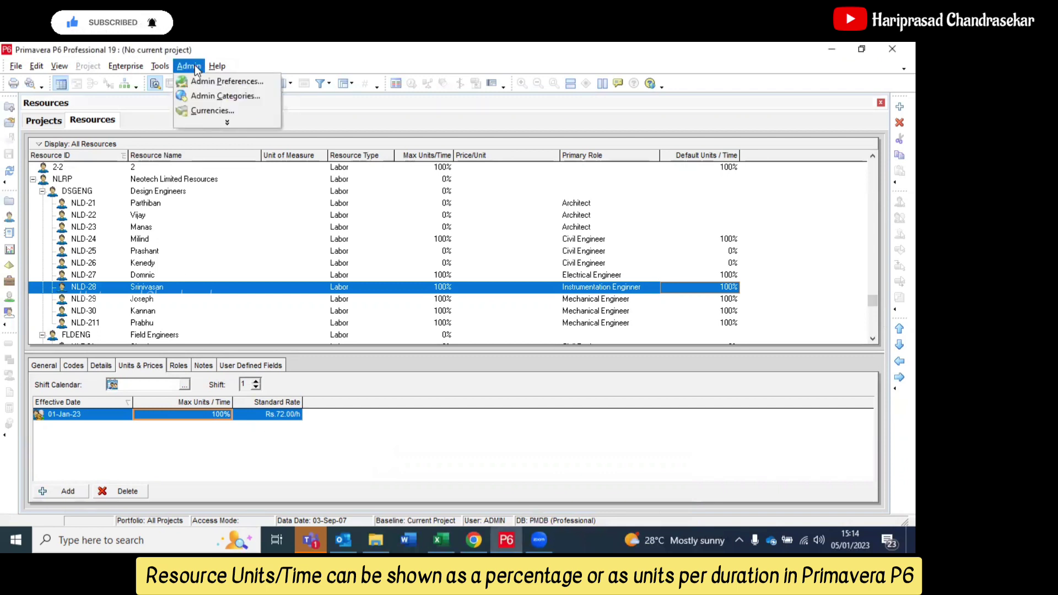
left_click(194, 67)
left_click(38, 66)
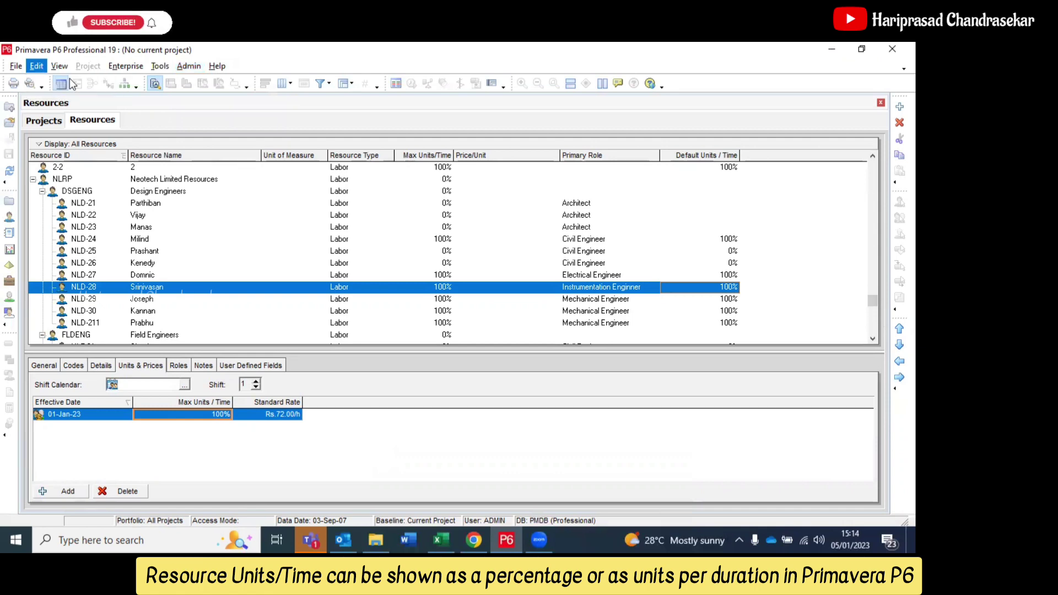
left_click(70, 81)
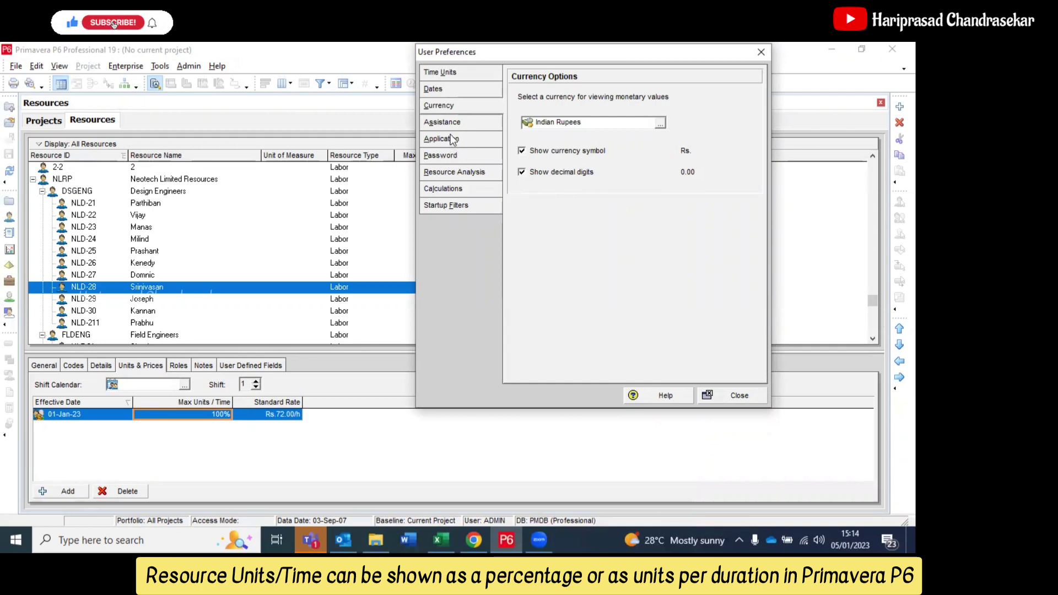
left_click(455, 71)
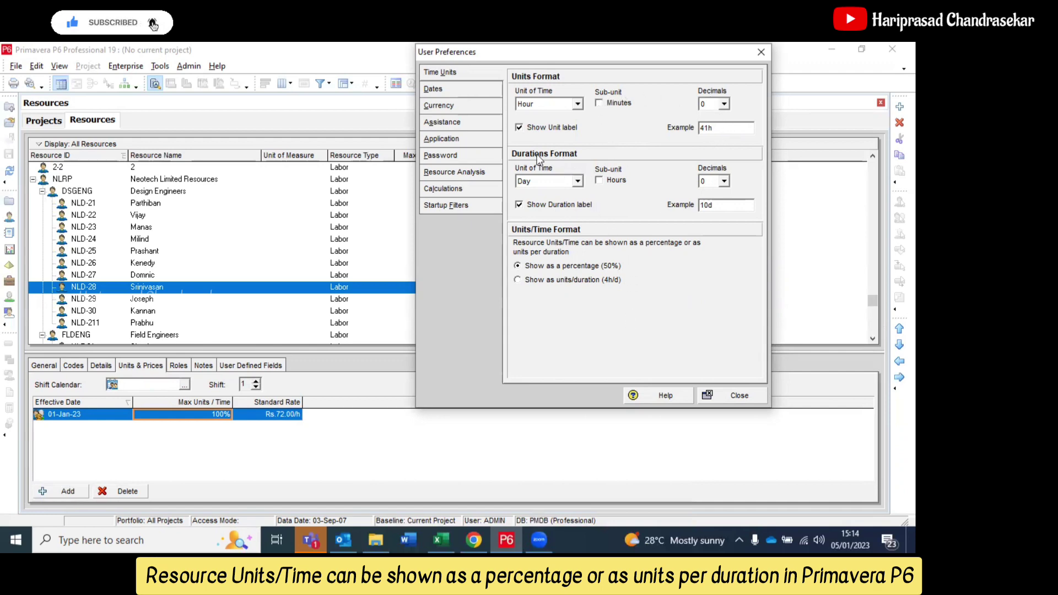
left_click(554, 284)
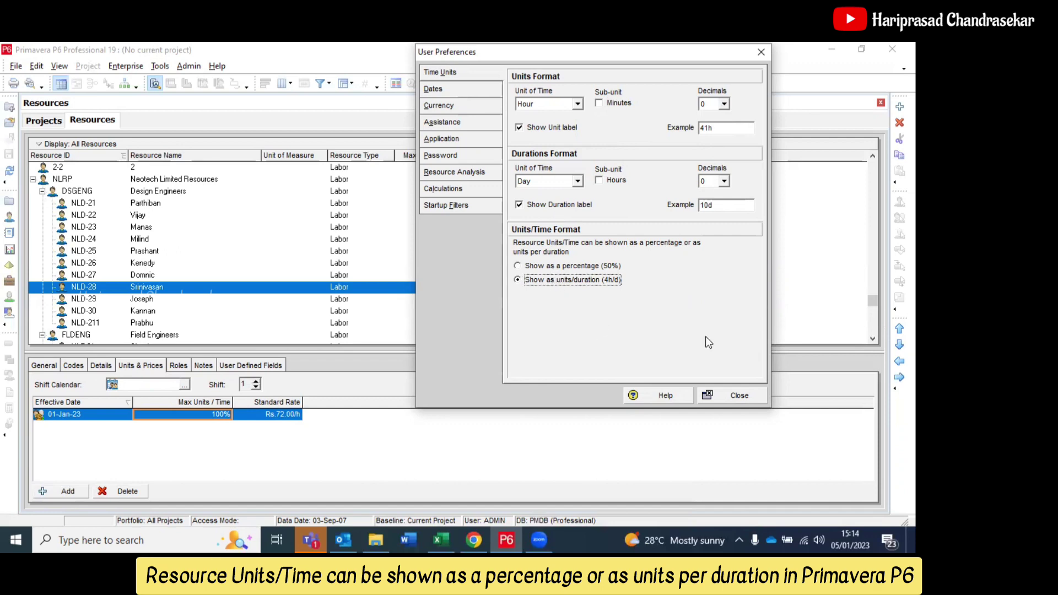
left_click(749, 395)
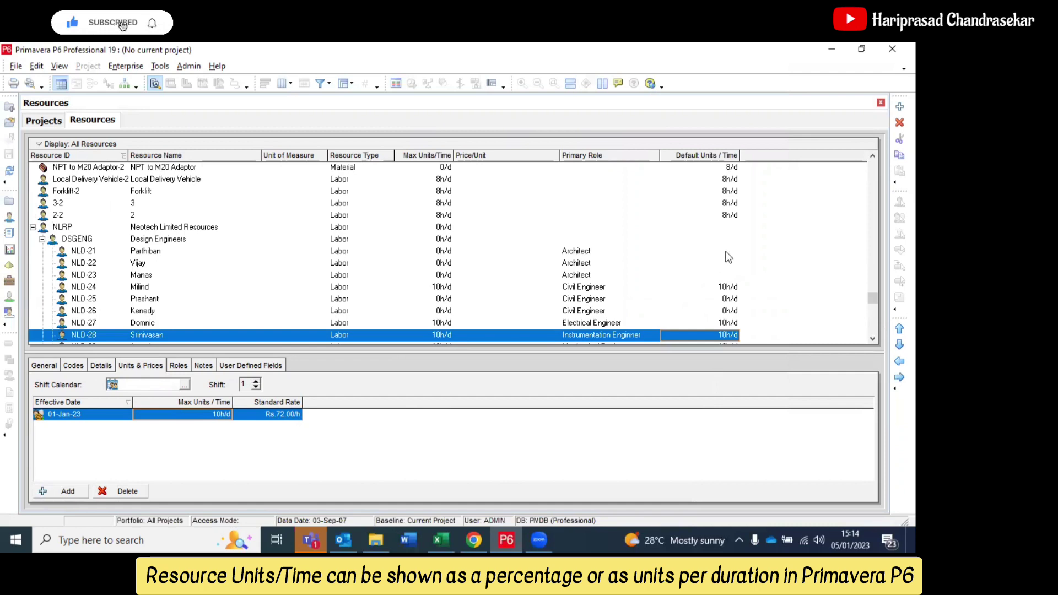
Scroll the Resources grid to confirm Units/Time now reads per-day values like 12/d, 14/d and 16/d.
scroll(756, 236, "up", 2)
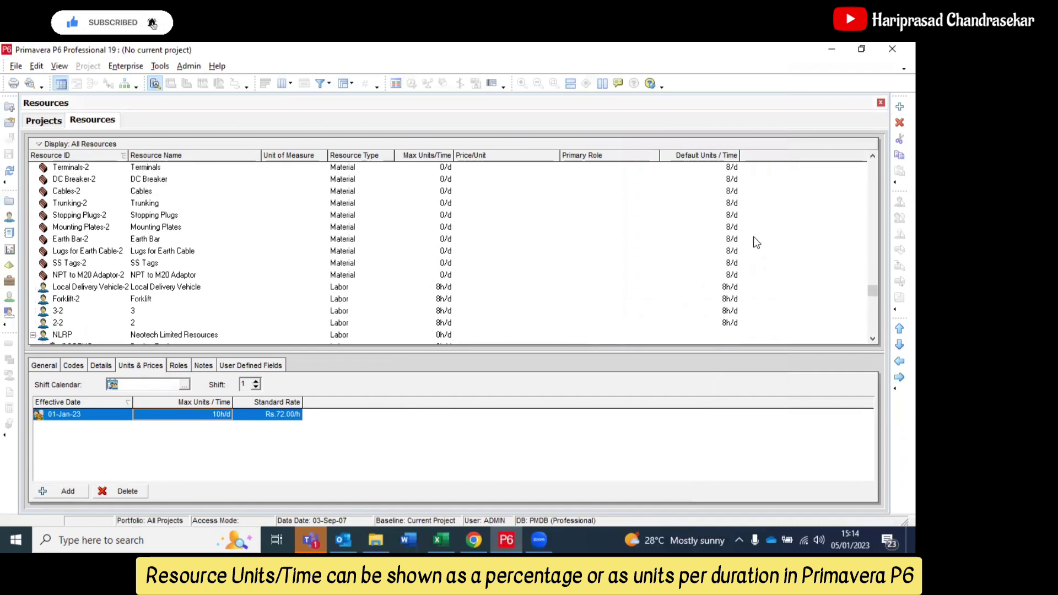
scroll(754, 243, "up", 12)
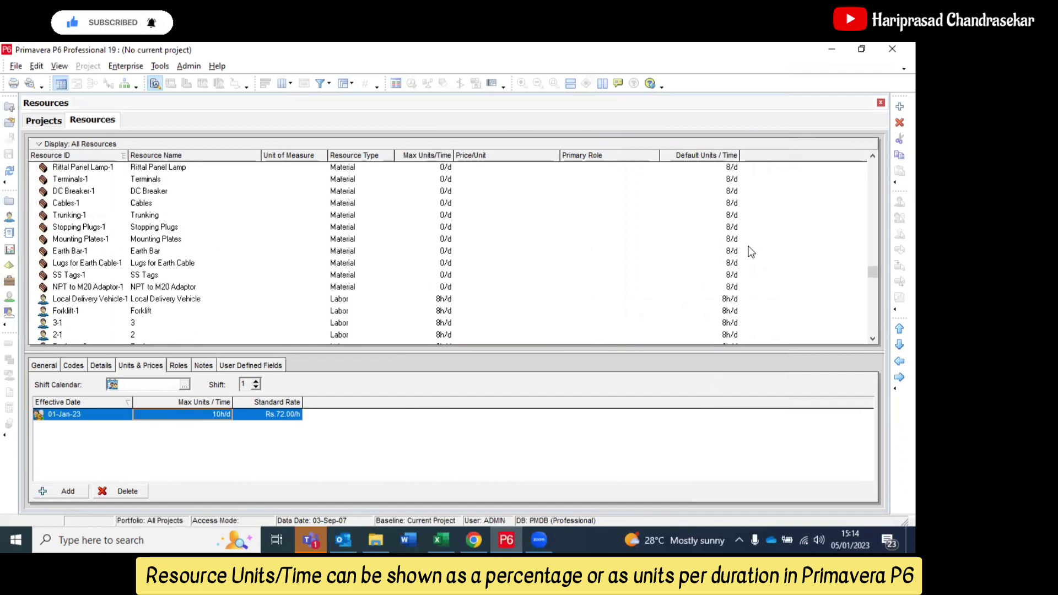
scroll(743, 247, "up", 10)
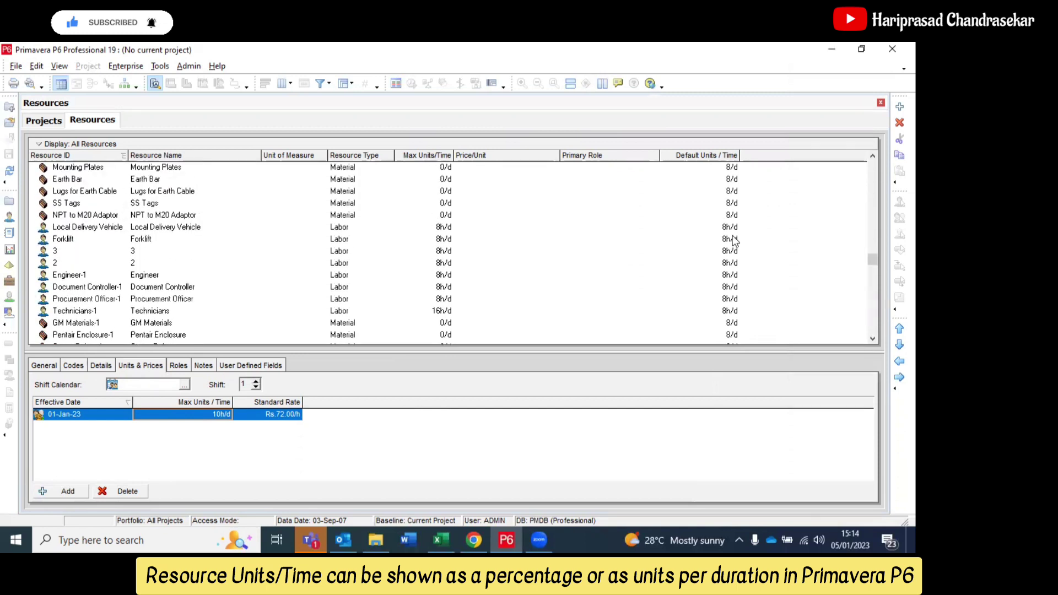
scroll(735, 232, "up", 2)
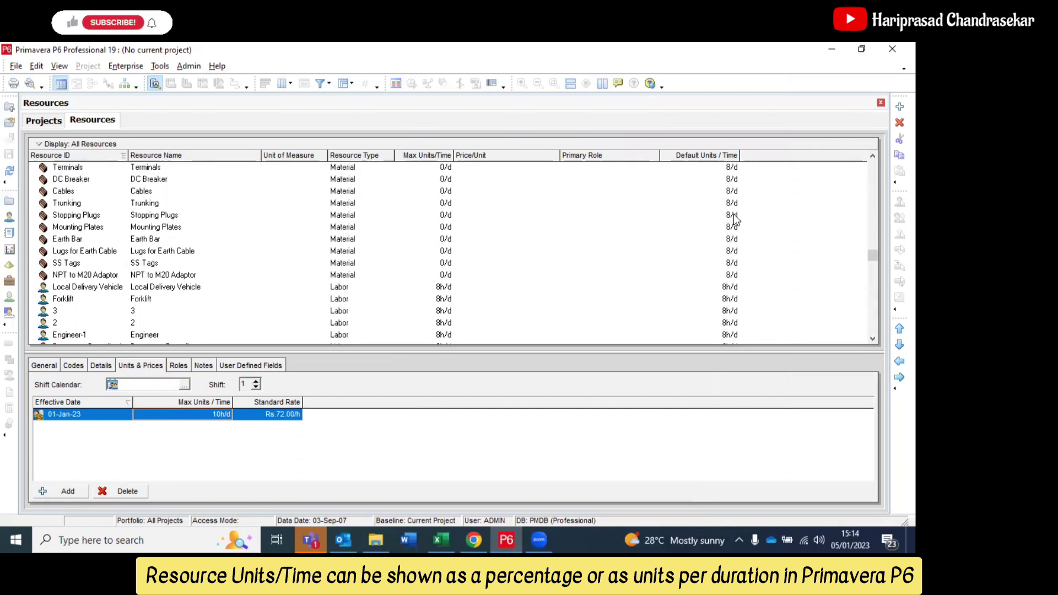
scroll(713, 221, "up", 1)
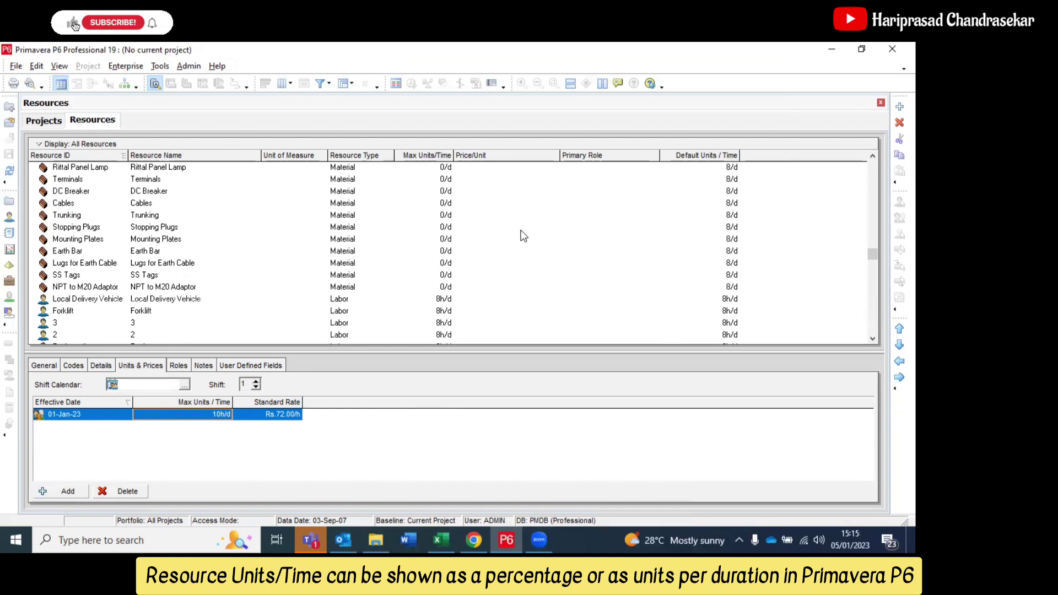
scroll(524, 240, "down", 7)
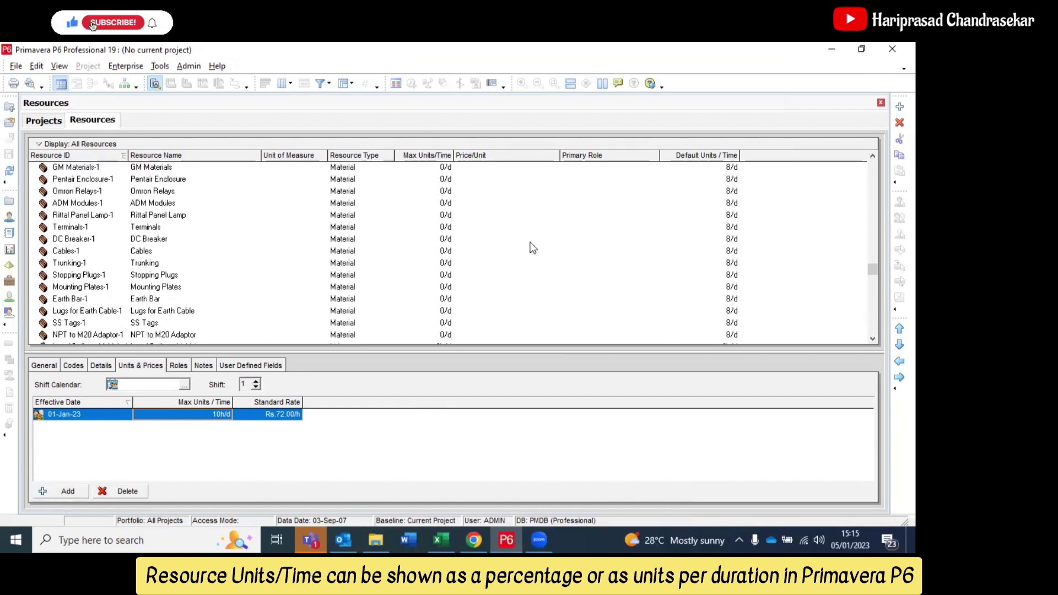
scroll(530, 242, "down", 3)
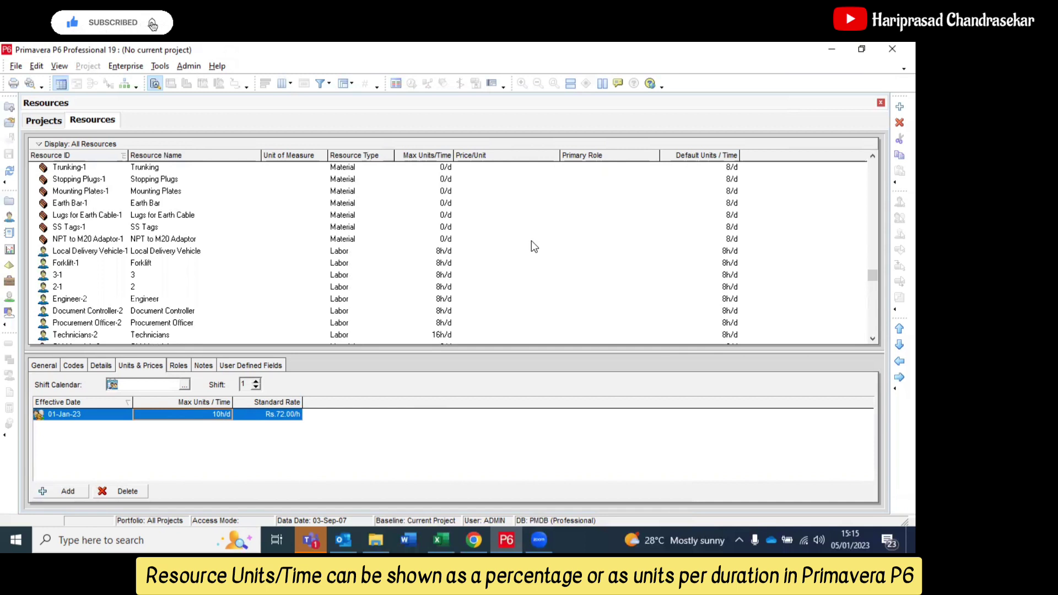
scroll(531, 240, "down", 4)
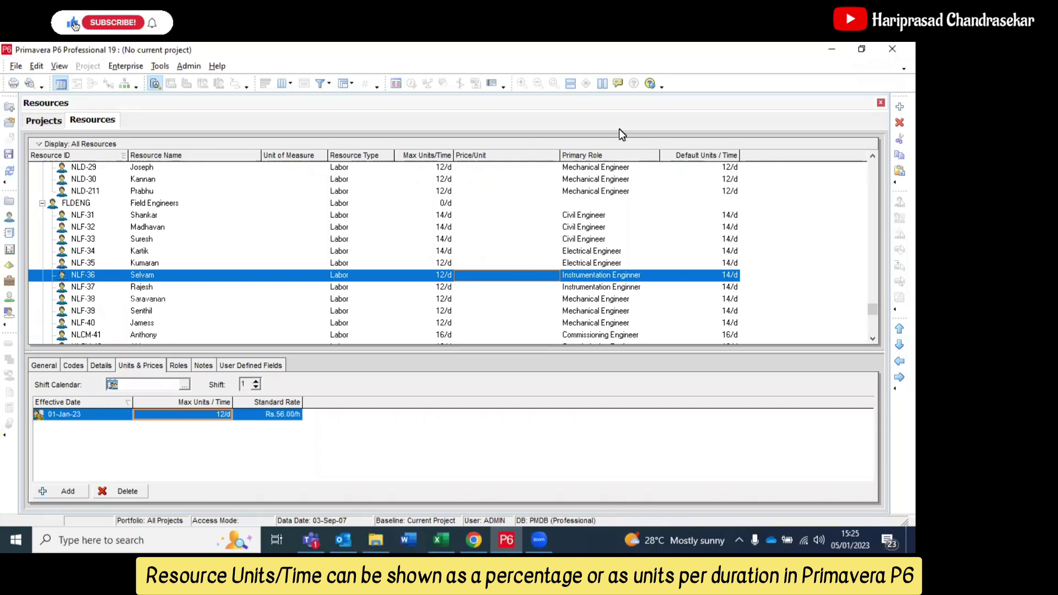
Open the Edit menu and dismiss it without changing any settings.
left_click(37, 65)
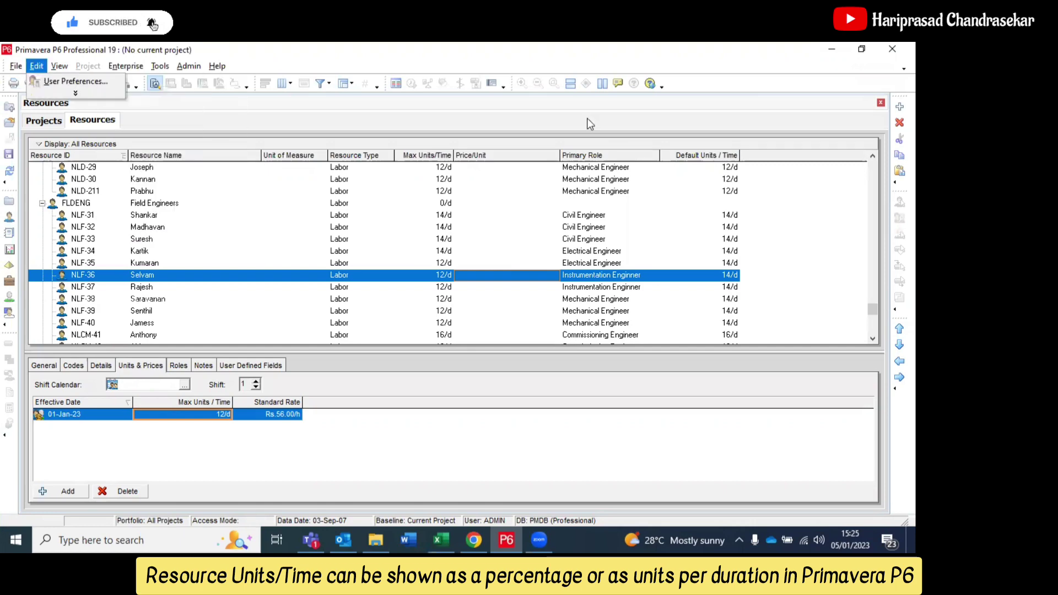
left_click(573, 329)
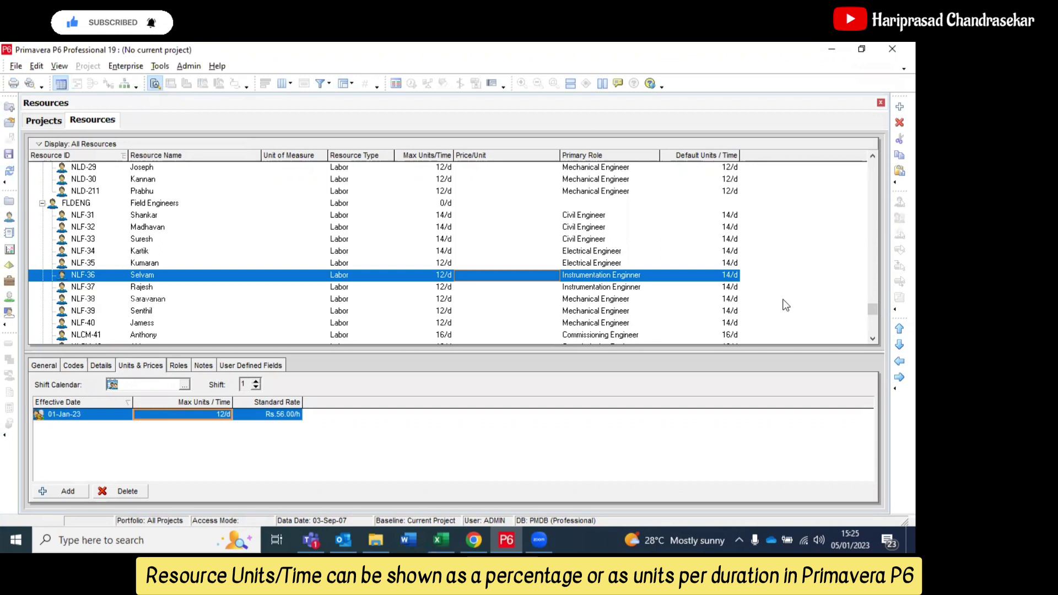
left_click(874, 156)
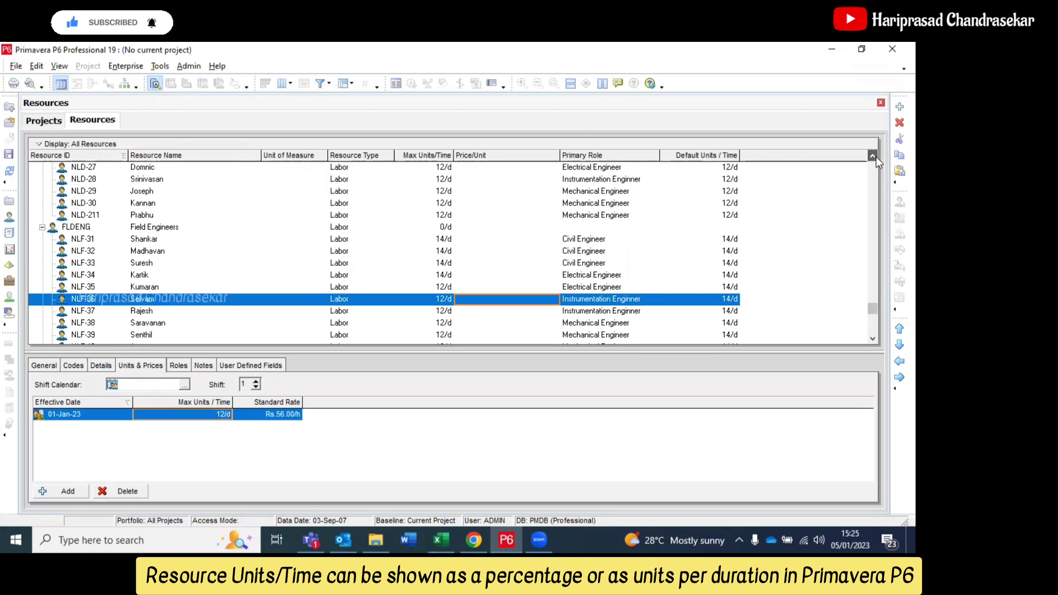
Scroll to the SE-MATL material resources, showing 1/d for materials and 8/d for cranes.
scroll(630, 299, "down", 4)
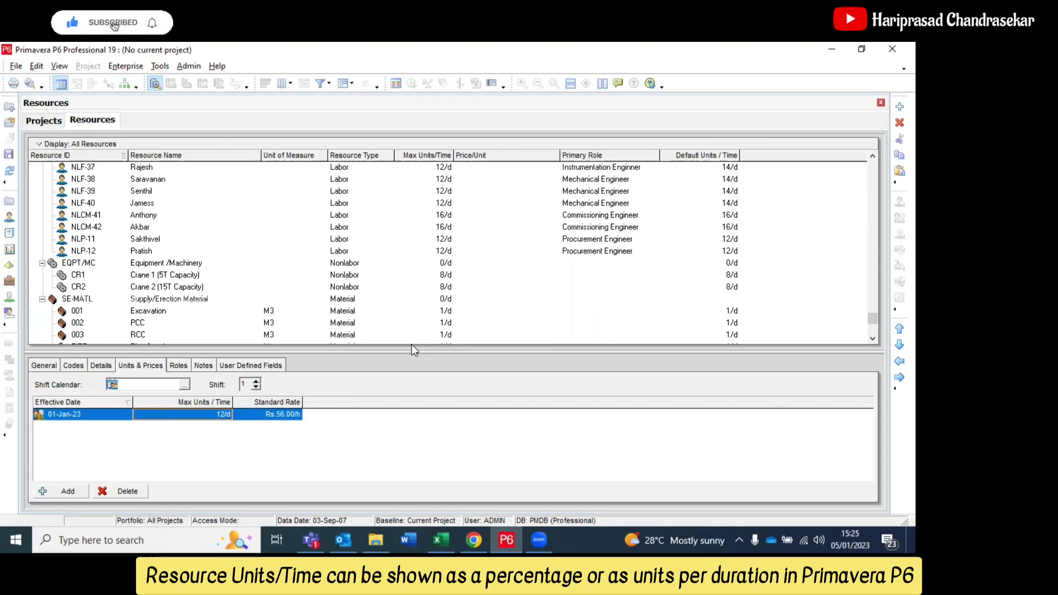
scroll(615, 275, "down", 2)
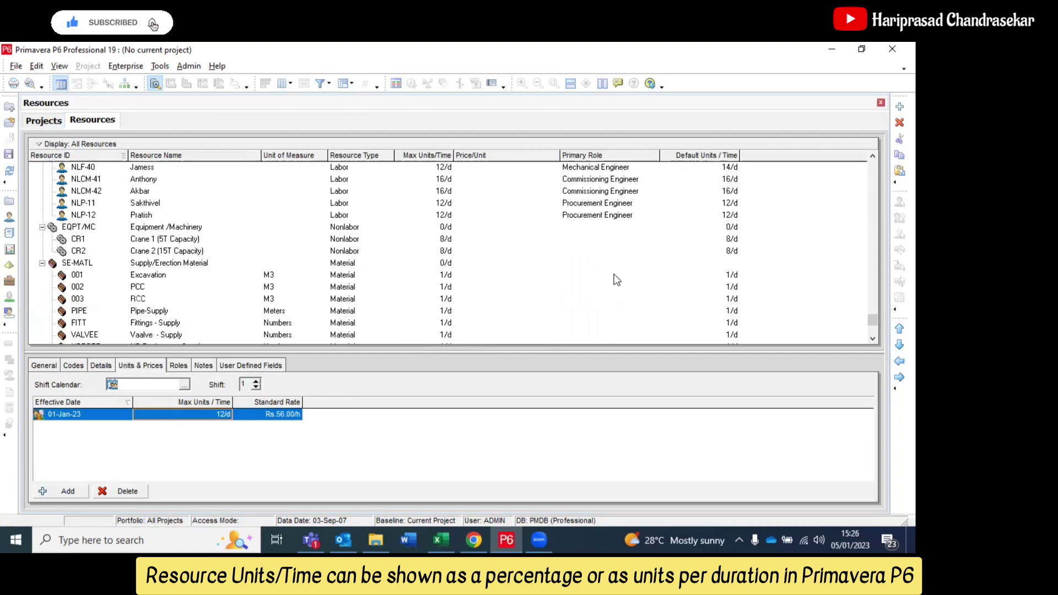
scroll(614, 274, "down", 2)
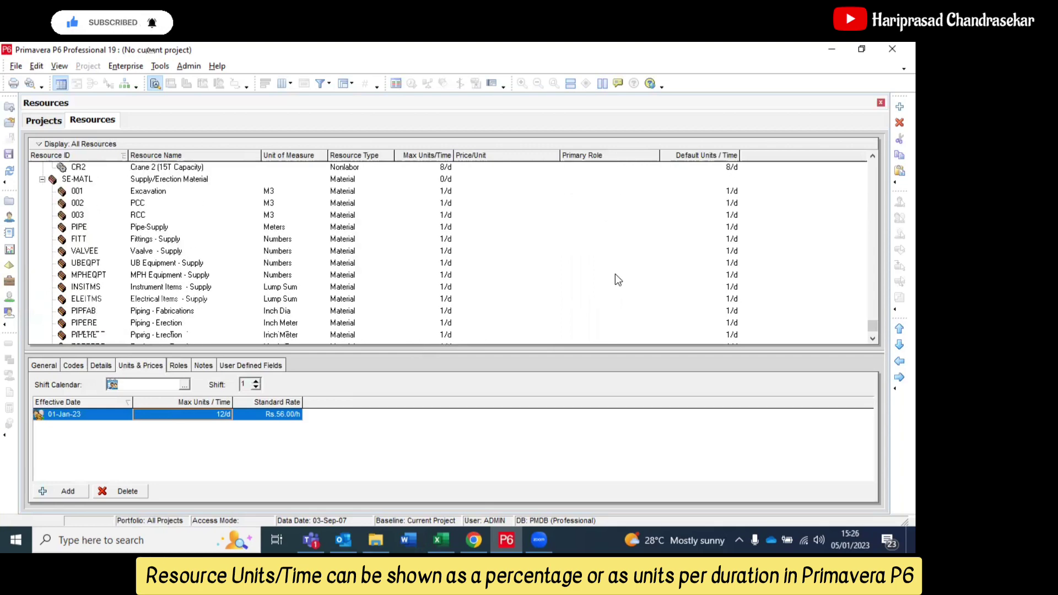
scroll(615, 274, "down", 1)
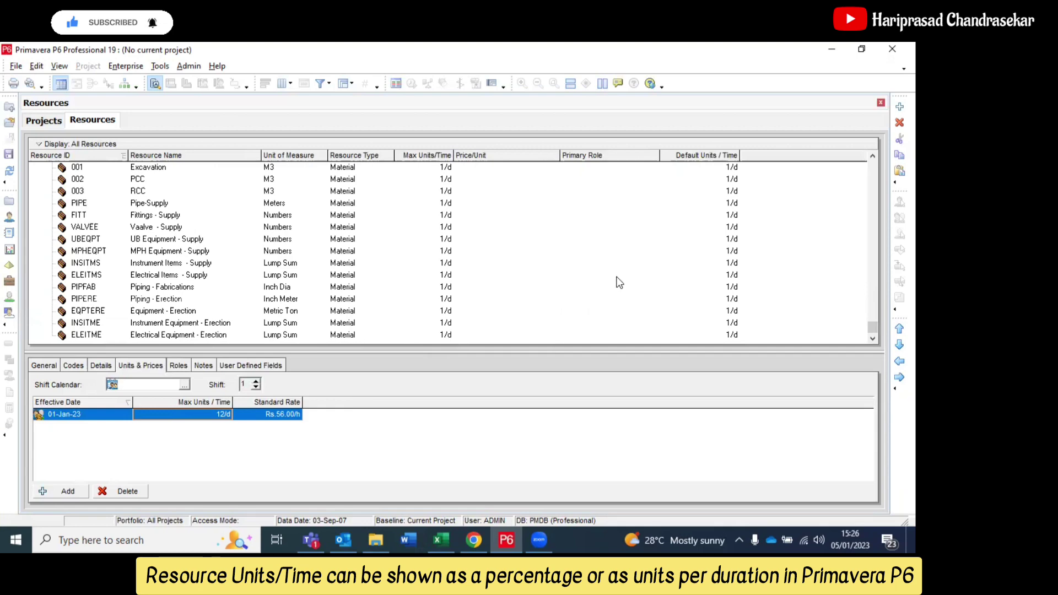